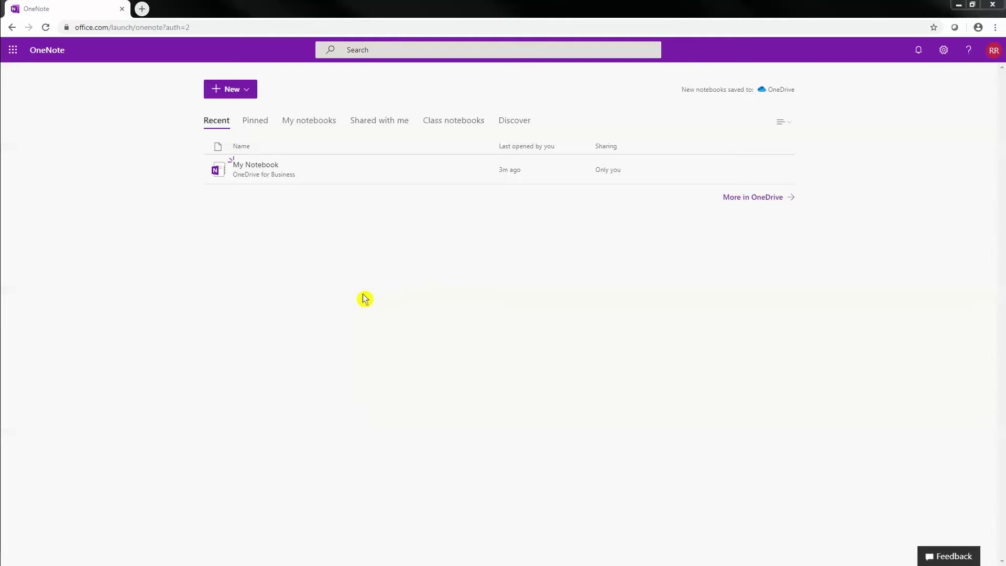
# Show the blank and class notebook options from the New menu on the OneNote home page
pyautogui.click(244, 95)
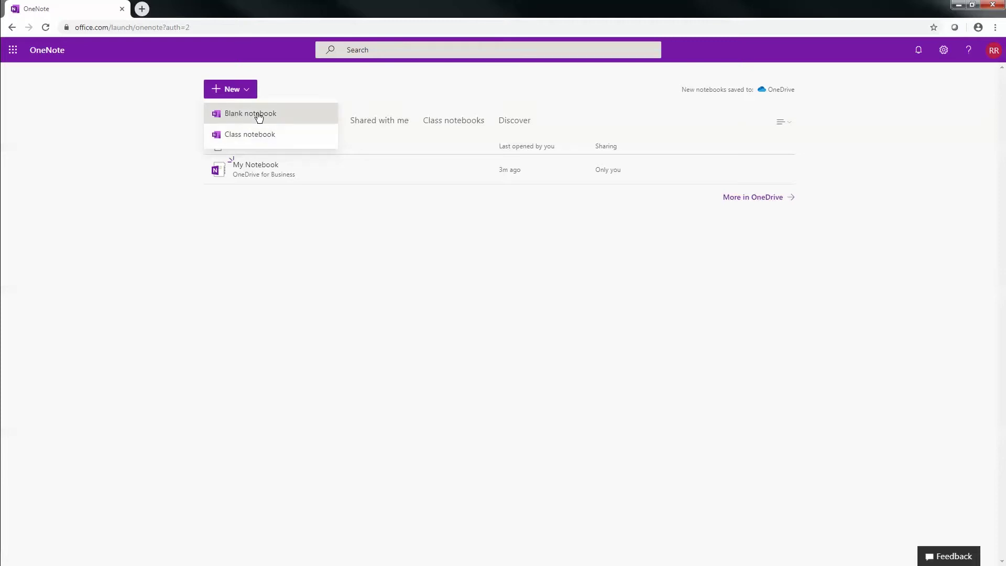
# Start a blank notebook and enter the name School
pyautogui.click(259, 116)
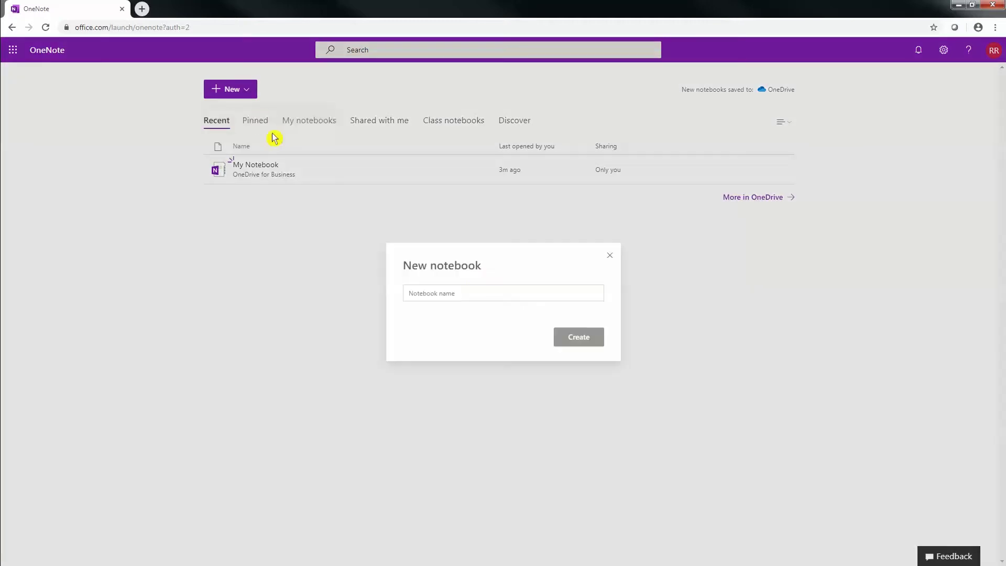
pyautogui.click(455, 293)
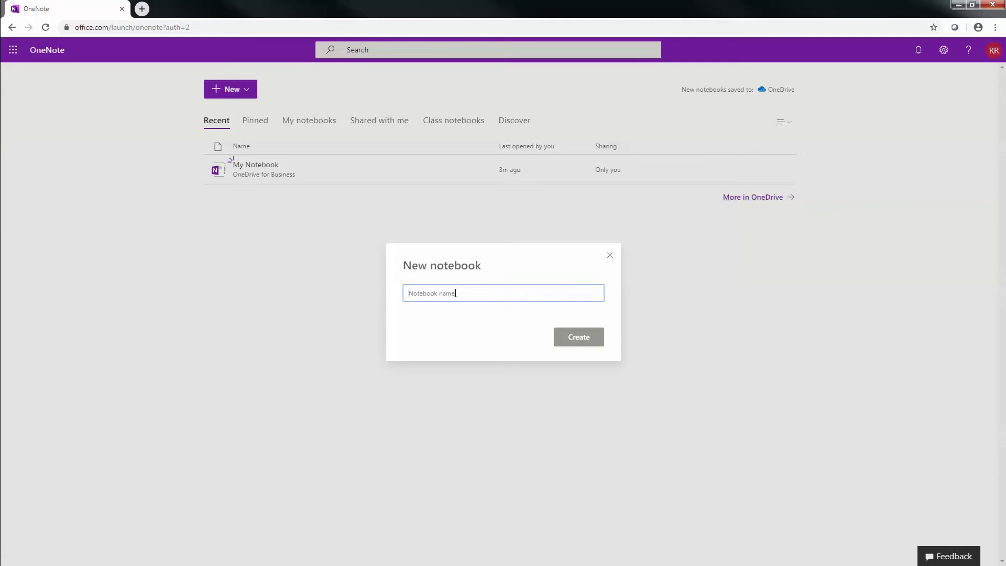
pyautogui.write('School')
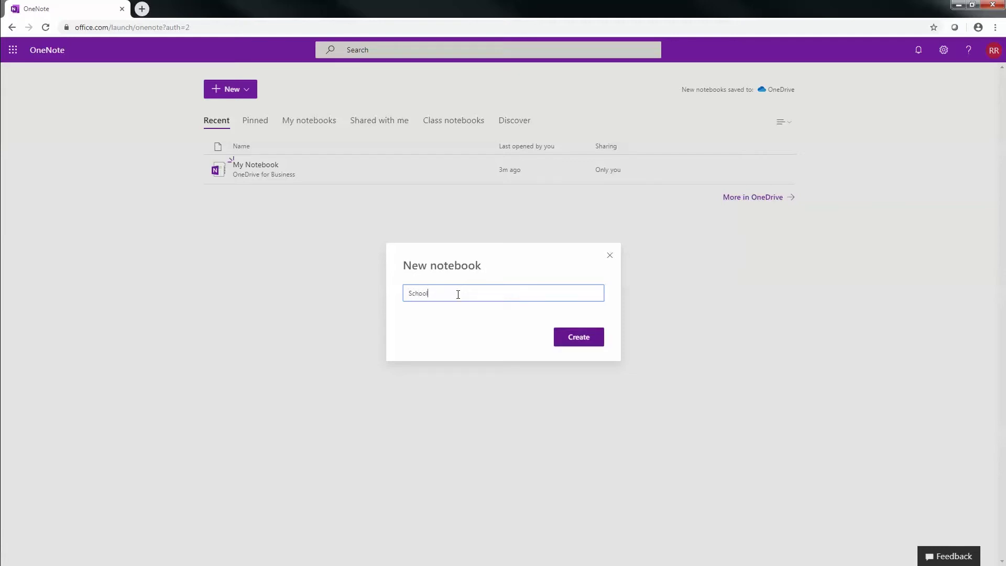
pyautogui.click(577, 339)
# Create the School notebook and bring up the Section Name dialog for its first section
pyautogui.click(568, 339)
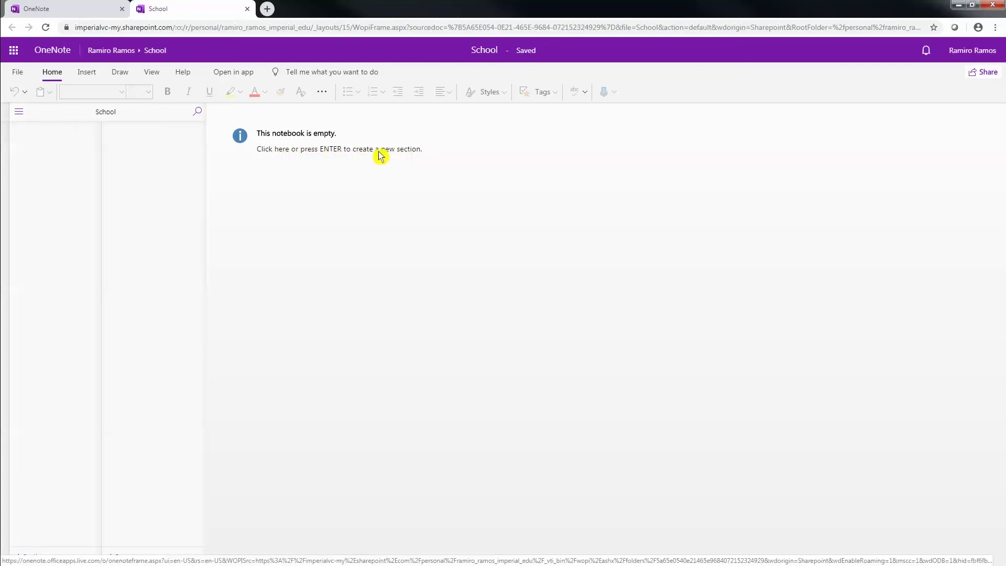
pyautogui.click(307, 152)
pyautogui.click(454, 309)
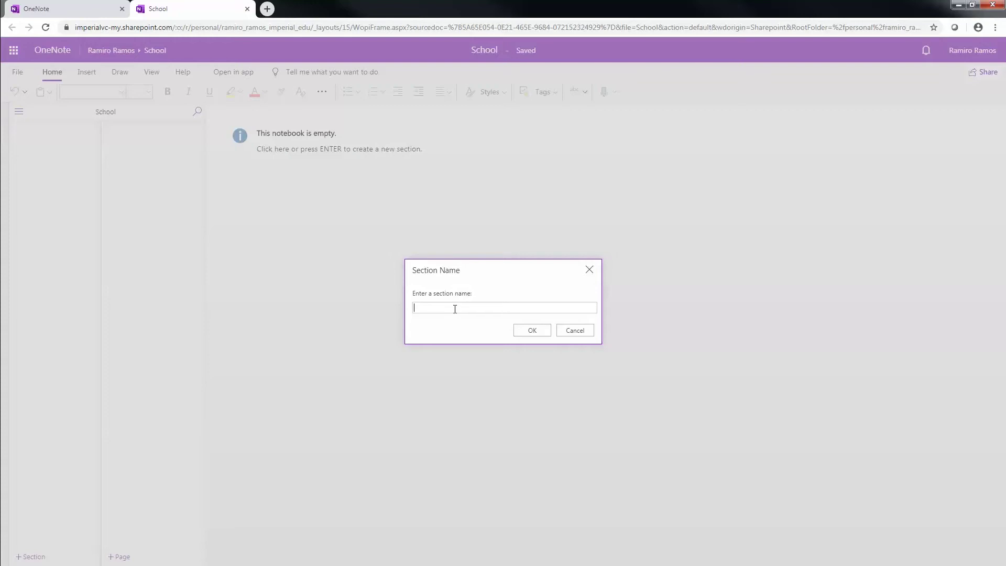
# Name the first section CIS 101, replacing the draft names, and confirm it
pyautogui.write('CIS 101')
pyautogui.press('BackSpace')
pyautogui.press('BackSpace')
pyautogui.press('BackSpace')
pyautogui.press('BackSpace')
pyautogui.write('IVC')
pyautogui.press('BackSpace')
pyautogui.press('BackSpace')
pyautogui.press('BackSpace')
pyautogui.write('Harvard University')
pyautogui.moveTo(467, 308); pyautogui.dragTo(390, 309)
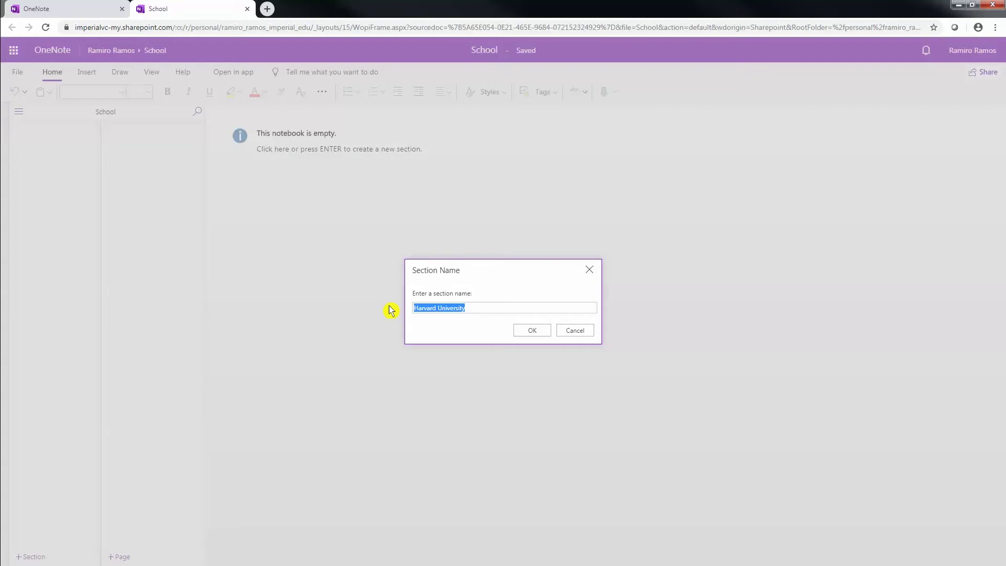
pyautogui.write('CIS 101')
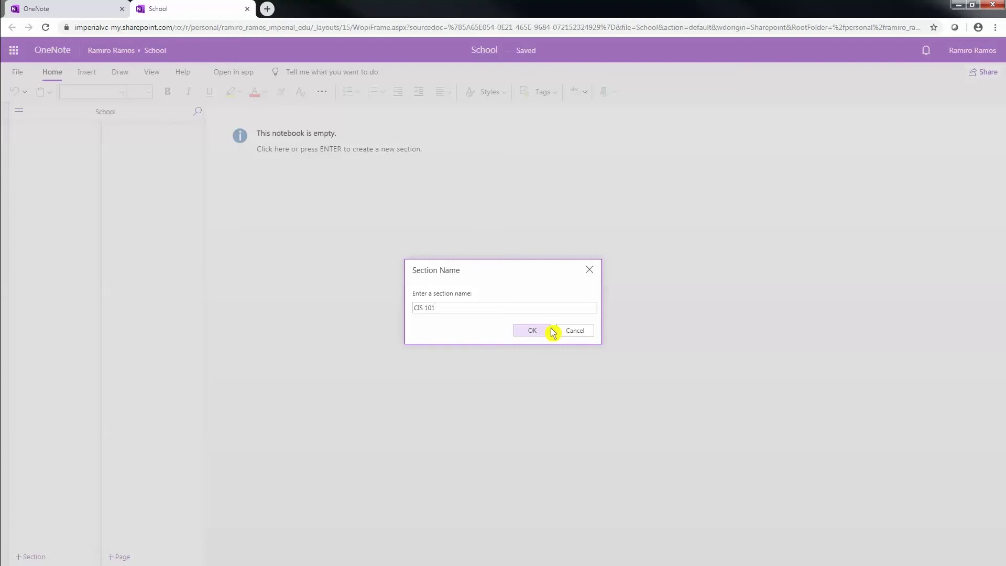
pyautogui.click(530, 332)
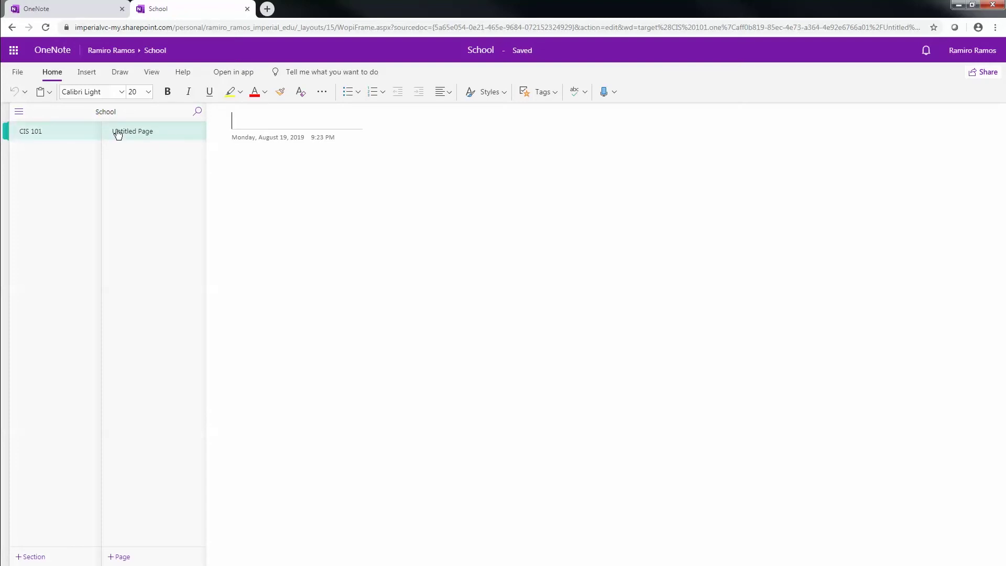
# Enter the page title 'Chapter 1', dropping the word Notes from 'Chapter 1 Notes'
pyautogui.click(252, 121)
pyautogui.write('Notes f')
pyautogui.press('BackSpace')
pyautogui.press('BackSpace')
pyautogui.press('BackSpace')
pyautogui.press('BackSpace')
pyautogui.press('BackSpace')
pyautogui.press('BackSpace')
pyautogui.press('BackSpace')
pyautogui.write('Chapter ')
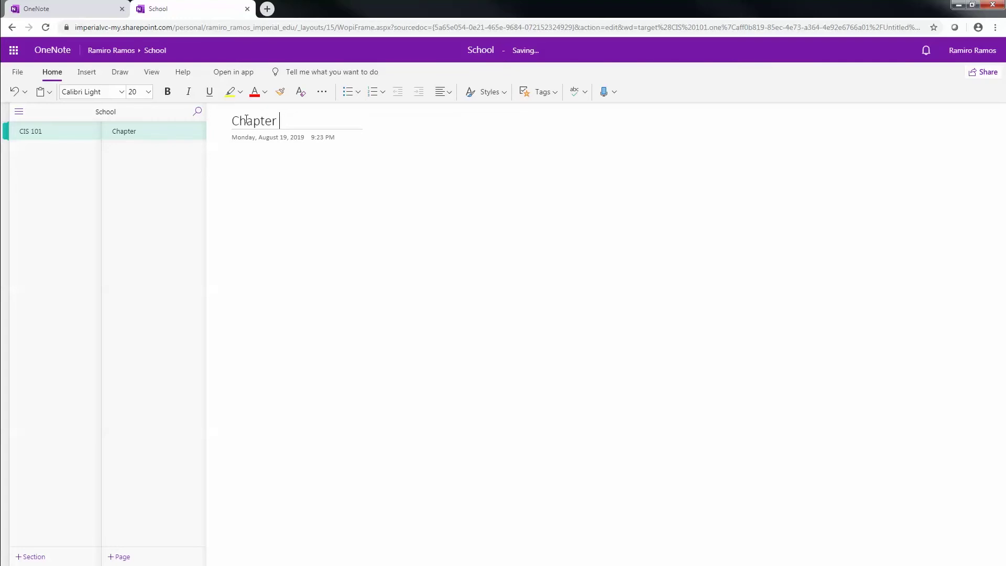
pyautogui.write('1 Notes')
pyautogui.moveTo(323, 121); pyautogui.dragTo(289, 124)
pyautogui.press('BackSpace')
pyautogui.press('BackSpace')
# Extend the page title to 'Chapter 1 CIS 101' and move into the page body
pyautogui.click(232, 158)
pyautogui.moveTo(290, 125); pyautogui.dragTo(232, 124)
pyautogui.click(300, 122)
pyautogui.moveTo(287, 122); pyautogui.dragTo(235, 127)
pyautogui.click(322, 124)
pyautogui.click(306, 122)
pyautogui.write('CIS 101')
pyautogui.moveTo(309, 122); pyautogui.dragTo(290, 126)
pyautogui.write('Bio 100')
pyautogui.press('BackSpace')
pyautogui.press('BackSpace')
pyautogui.press('BackSpace')
pyautogui.press('BackSpace')
pyautogui.press('BackSpace')
pyautogui.press('BackSpace')
pyautogui.press('BackSpace')
pyautogui.write('CIS 101')
pyautogui.press('Return')
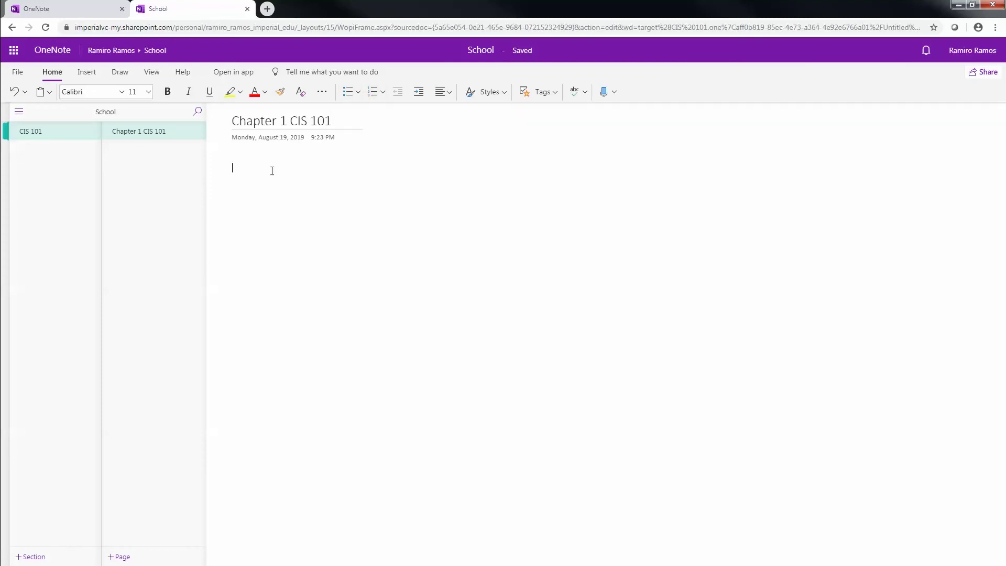
# Write a Key points heading with the bullet 'Internet what is it? It's a giant network'
pyautogui.write('Key')
pyautogui.write(' points to ')
pyautogui.write('knwo')
pyautogui.press('BackSpace')
pyautogui.press('BackSpace')
pyautogui.press('BackSpace')
pyautogui.press('BackSpace')
pyautogui.press('BackSpace')
pyautogui.press('BackSpace')
pyautogui.press('BackSpace')
pyautogui.press('BackSpace')
pyautogui.write('?')
pyautogui.press('Return')
pyautogui.click(347, 92)
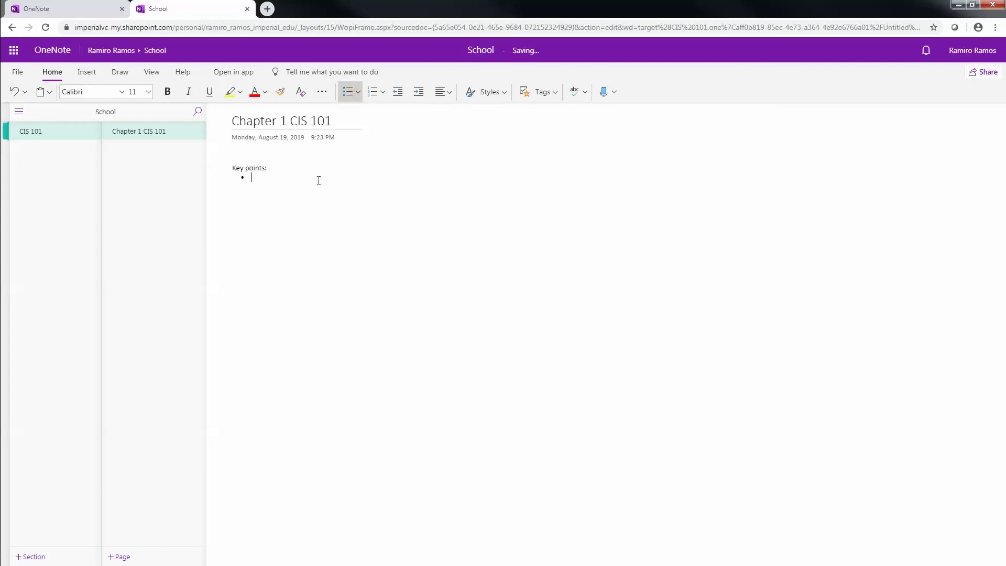
pyautogui.write('Intern')
pyautogui.write('et')
pyautogui.write(' what is it')
pyautogui.write('? ')
pyautogui.write('It')
pyautogui.write("'s a giant ")
pyautogui.write('network')
pyautogui.press('Return')
pyautogui.press('Return')
pyautogui.press('BackSpace')
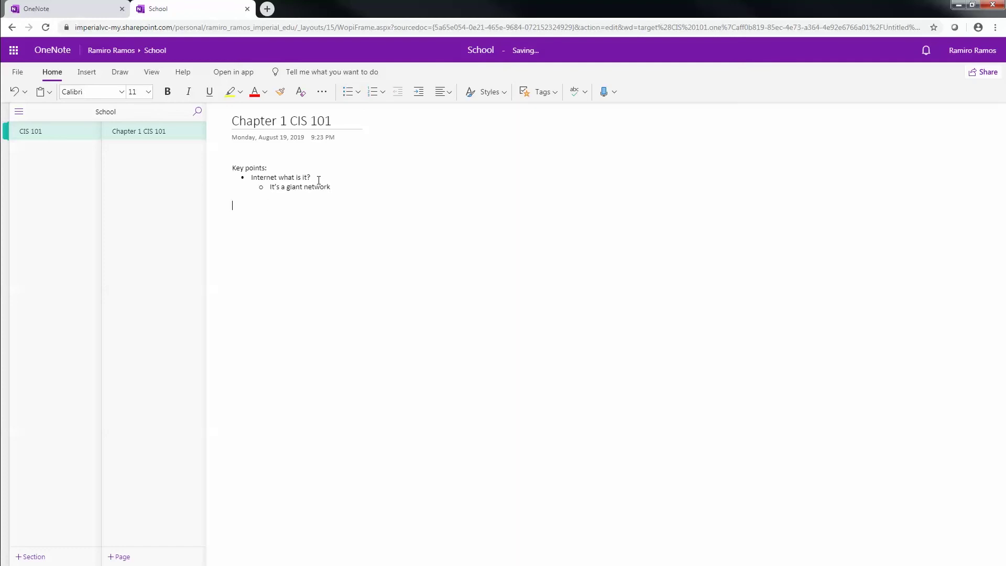
# Start a separate note to the right reading 'Will be on test:'
pyautogui.click(556, 170)
pyautogui.write('Will be on test')
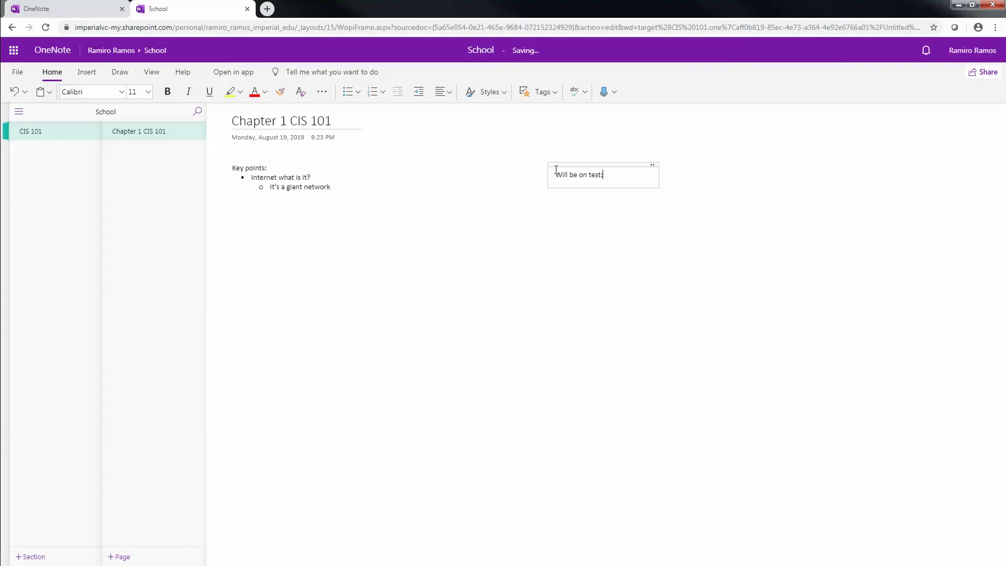
pyautogui.write(':')
# Add a bullet line under 'Will be on test:' and reposition that note beside the key points
pyautogui.press('Return')
pyautogui.click(346, 92)
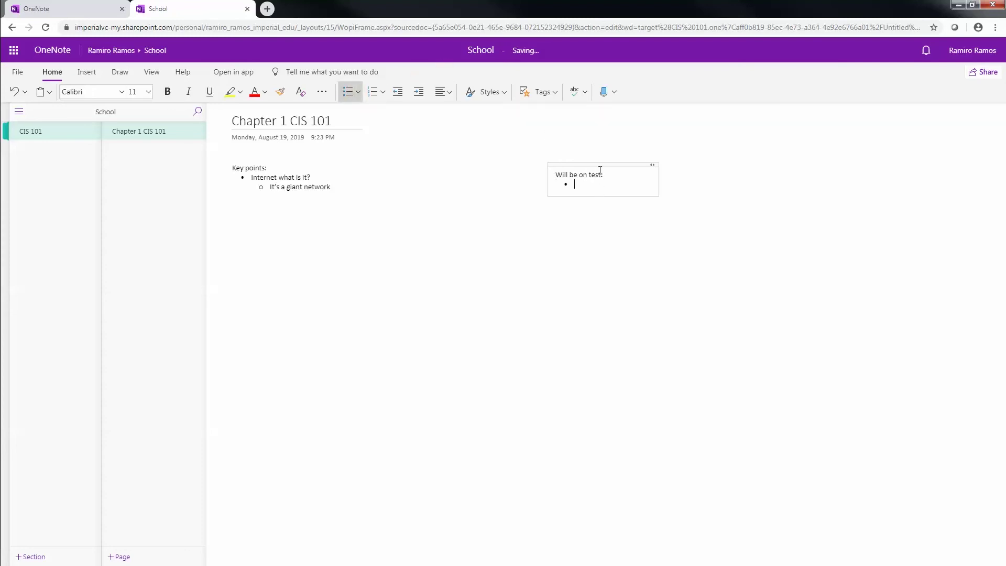
pyautogui.moveTo(602, 164)
pyautogui.mouseDown()
pyautogui.moveTo(505, 157)
pyautogui.moveTo(545, 218)
pyautogui.moveTo(647, 158)
pyautogui.moveTo(585, 169)
pyautogui.mouseUp()
pyautogui.click(481, 260)
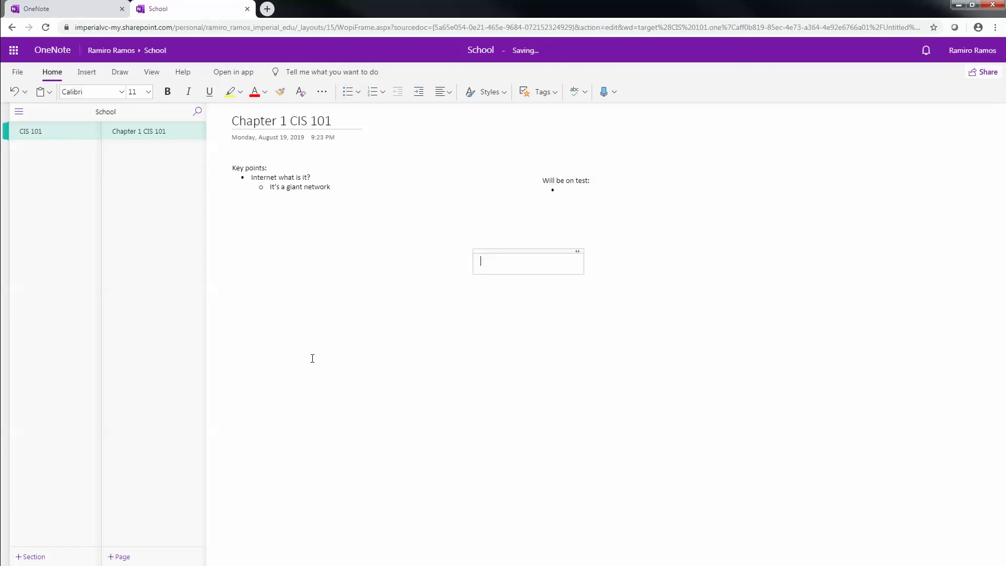
pyautogui.click(286, 352)
pyautogui.click(713, 430)
pyautogui.click(631, 247)
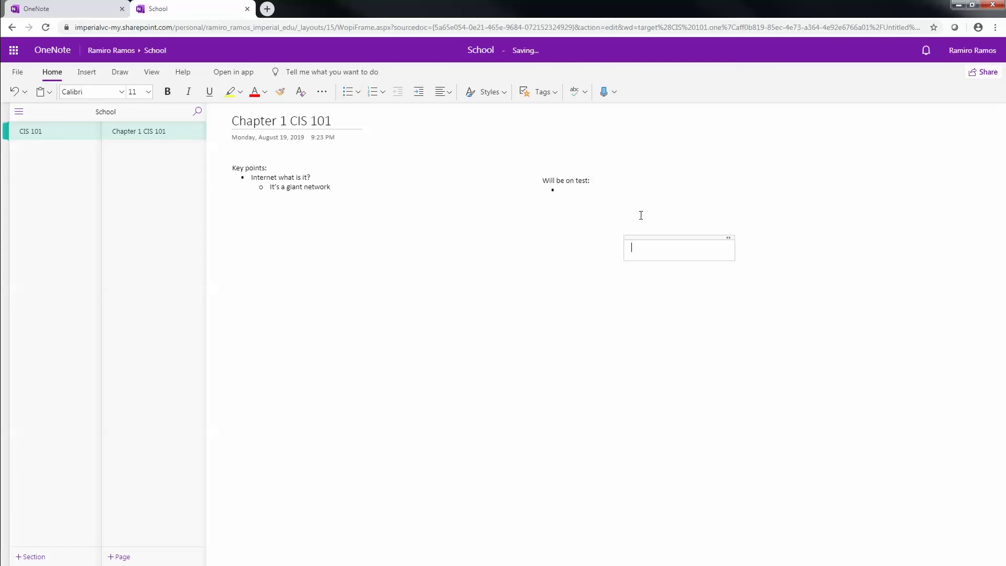
pyautogui.click(423, 256)
pyautogui.click(577, 189)
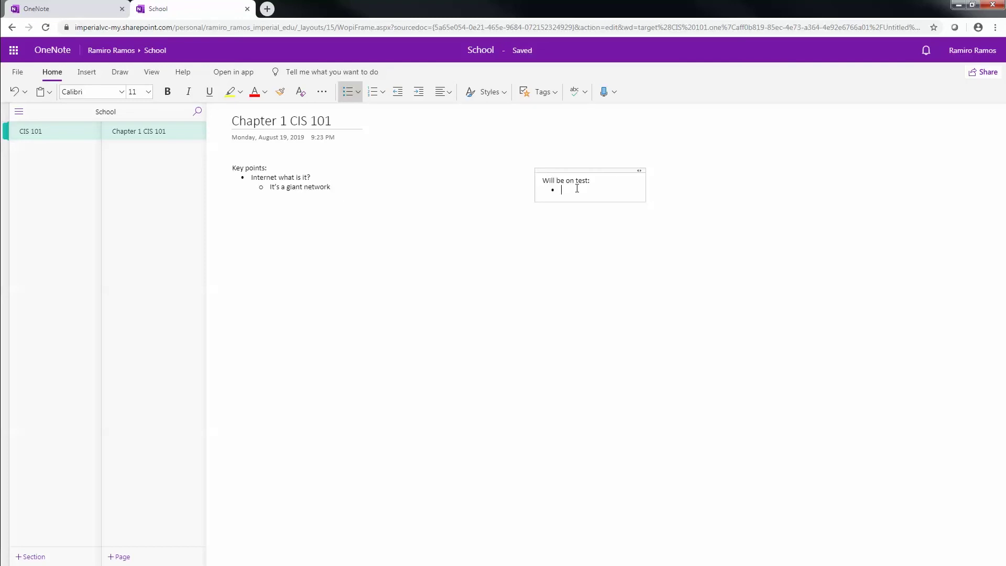
# Type the bullet 'What is the internet?' and clean up the empty line below it
pyautogui.write('I')
pyautogui.write('What is')
pyautogui.write(' the internet')
pyautogui.press('Return')
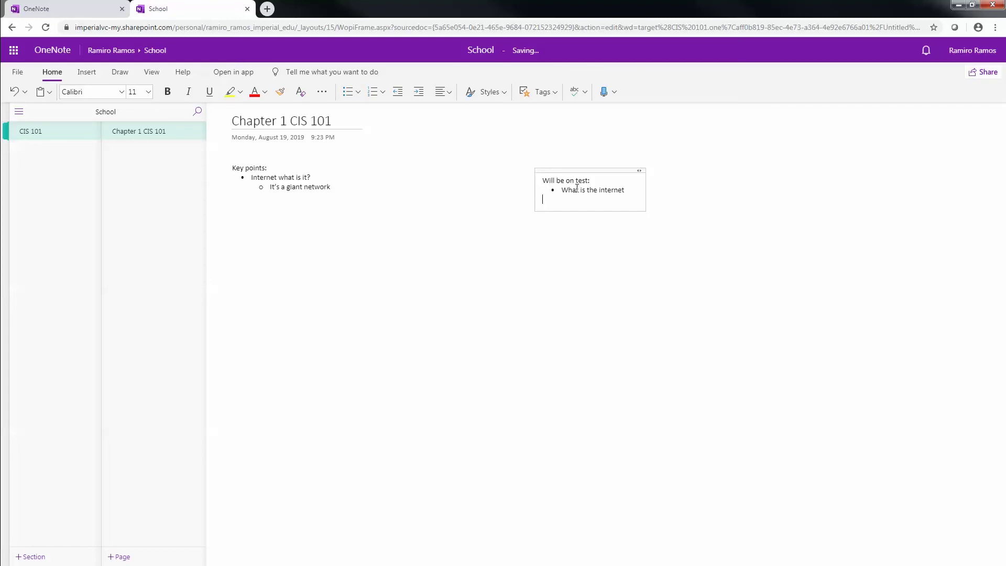
pyautogui.press('BackSpace')
pyautogui.write('?')
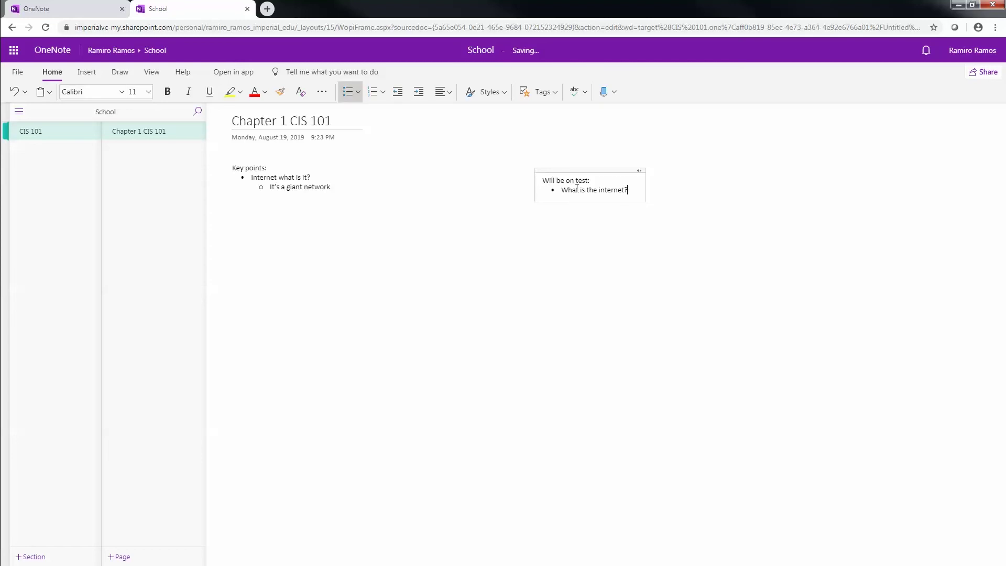
pyautogui.press('Return')
pyautogui.press('Tab')
pyautogui.press('BackSpace')
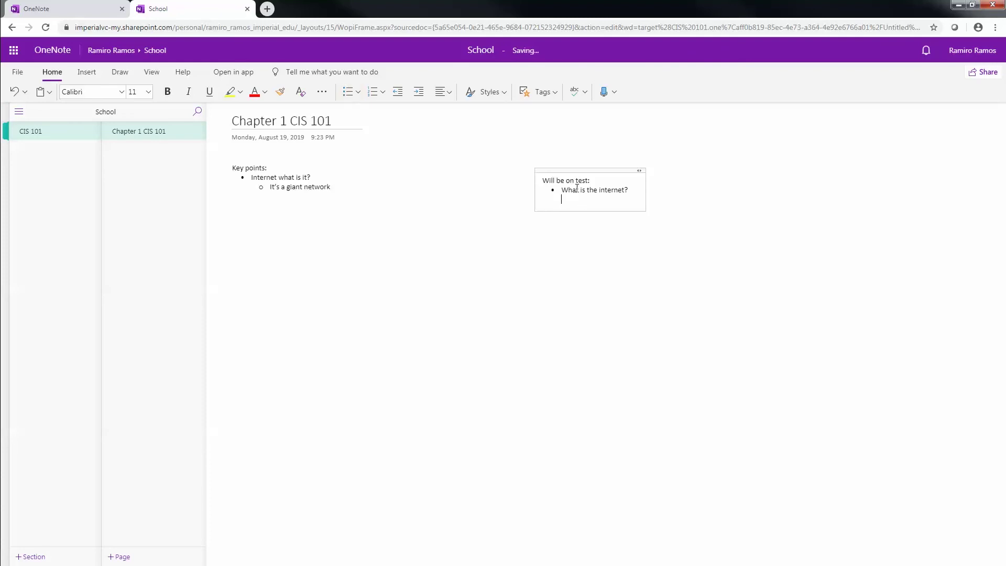
pyautogui.hotkey('ctrl', '.')
pyautogui.press('BackSpace')
# Type the contact's e-mail address in a new top-right note so it becomes a link
pyautogui.hotkey('ctrl', '.')
pyautogui.click(765, 172)
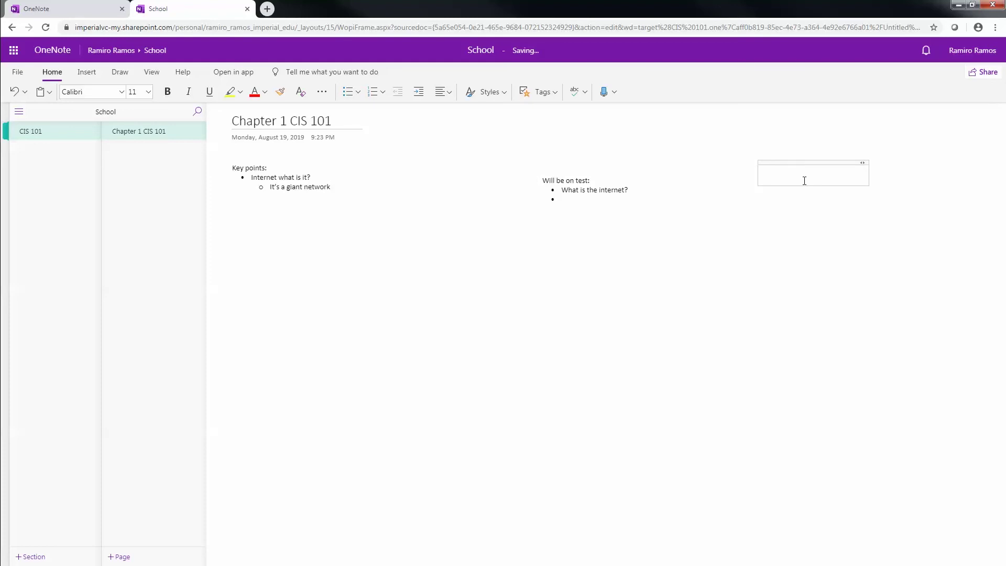
pyautogui.write('rand')
pyautogui.press('BackSpace')
pyautogui.press('BackSpace')
pyautogui.press('BackSpace')
pyautogui.press('Return')
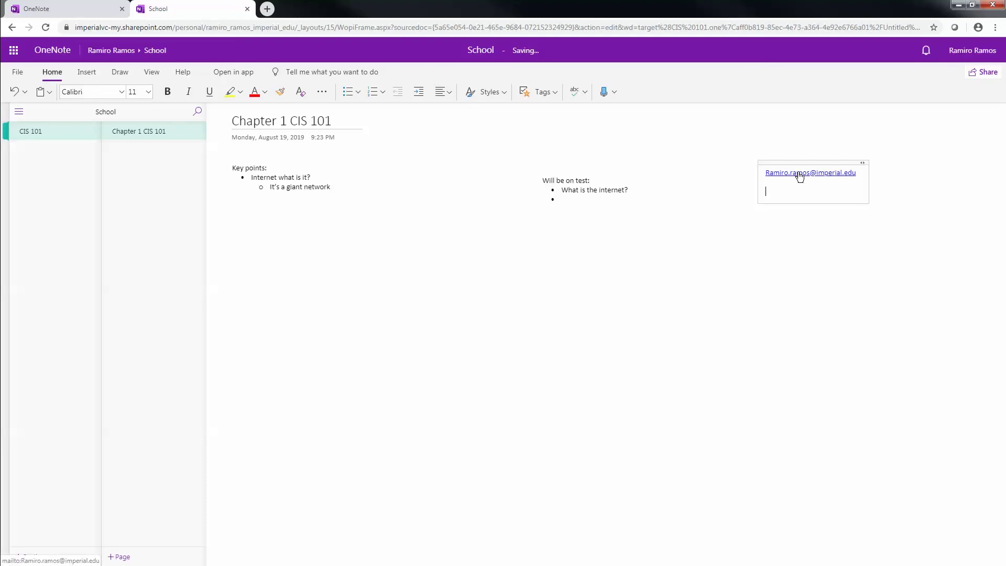
# Test the e-mail link, then close the blank tab it opened and return to the page
pyautogui.click(799, 174)
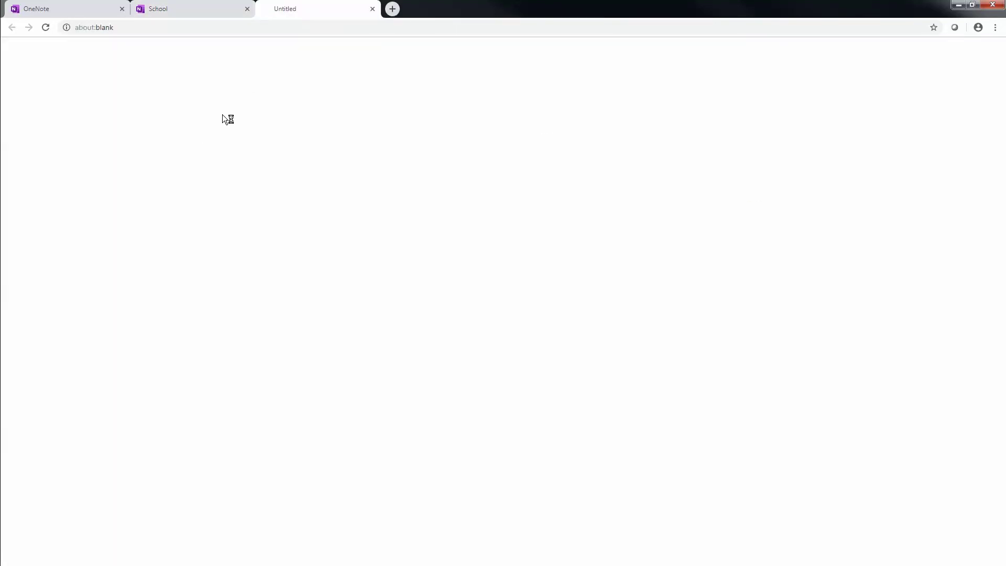
pyautogui.click(274, 7)
pyautogui.click(279, 59)
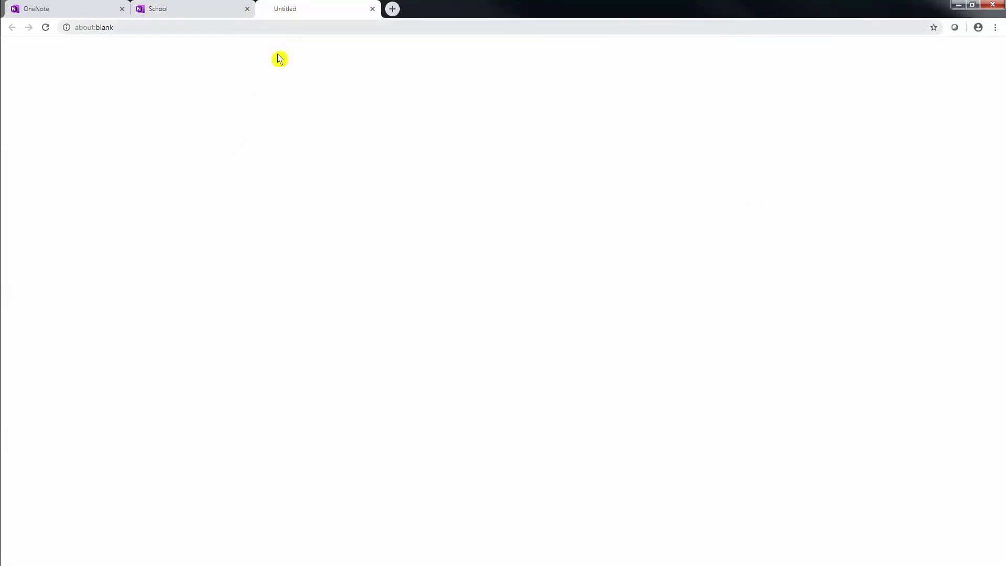
pyautogui.click(372, 9)
pyautogui.click(796, 173)
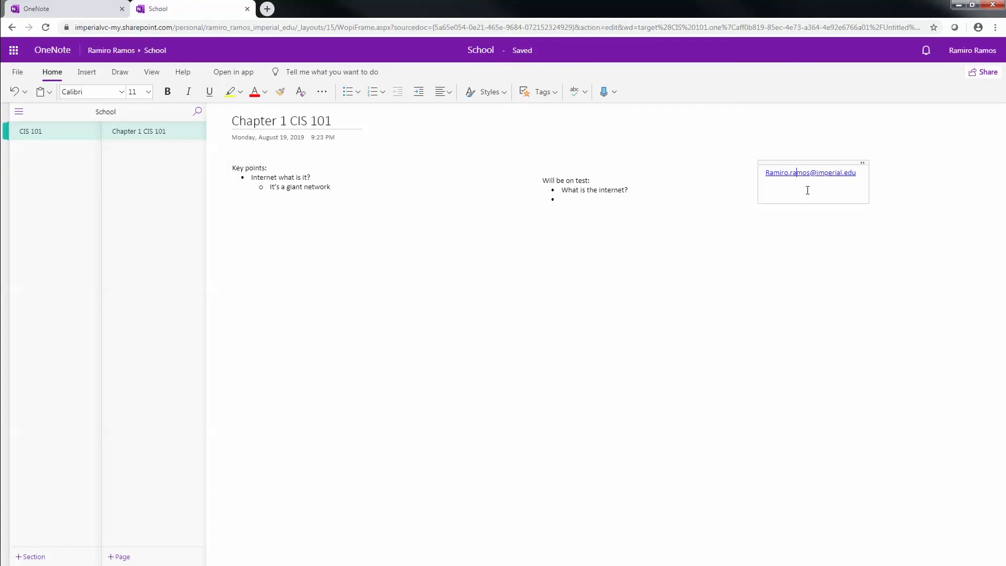
pyautogui.click(901, 177)
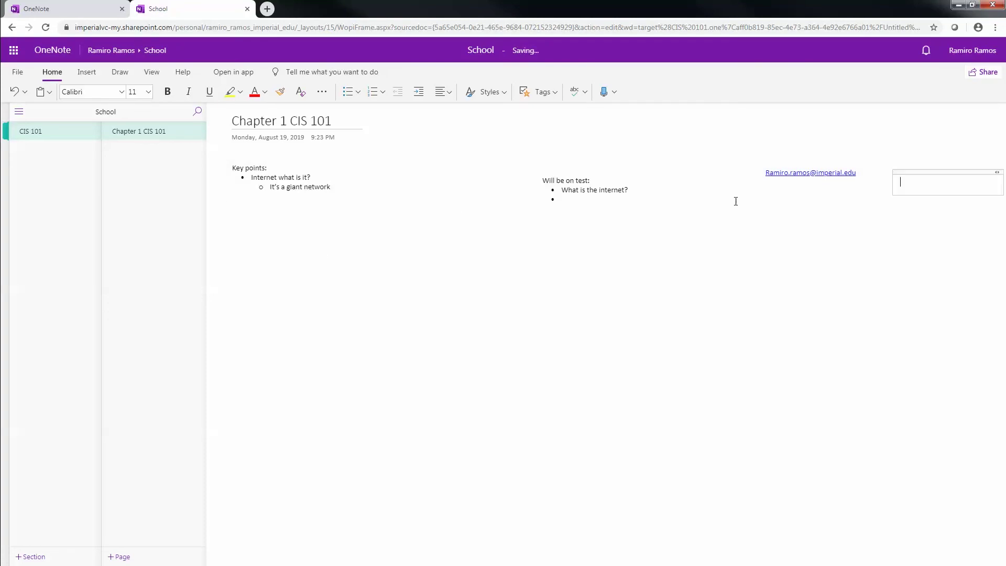
# Place a new note below the e-mail link headed 'To Do List for CIS 101 Chapter 1'
pyautogui.click(560, 280)
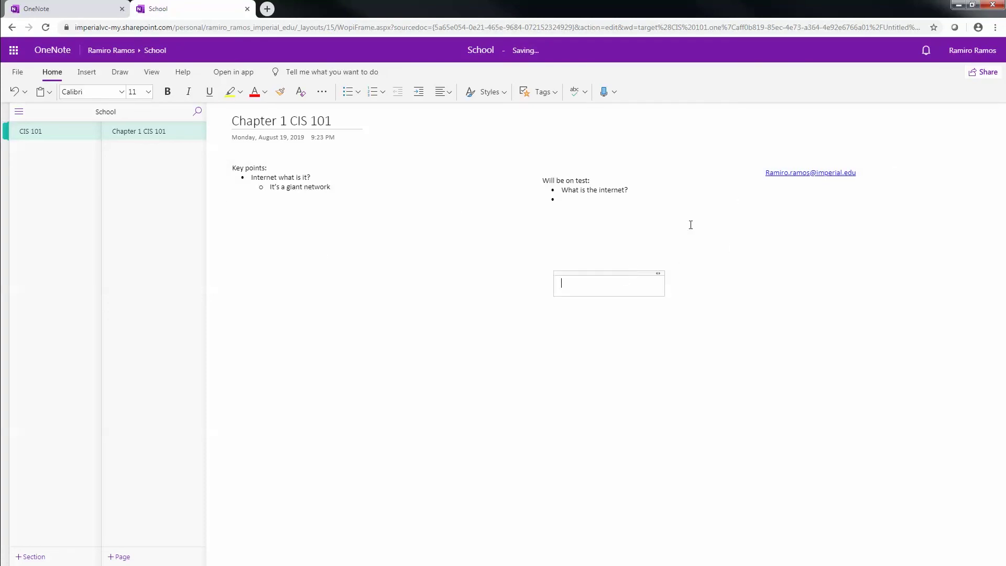
pyautogui.click(543, 94)
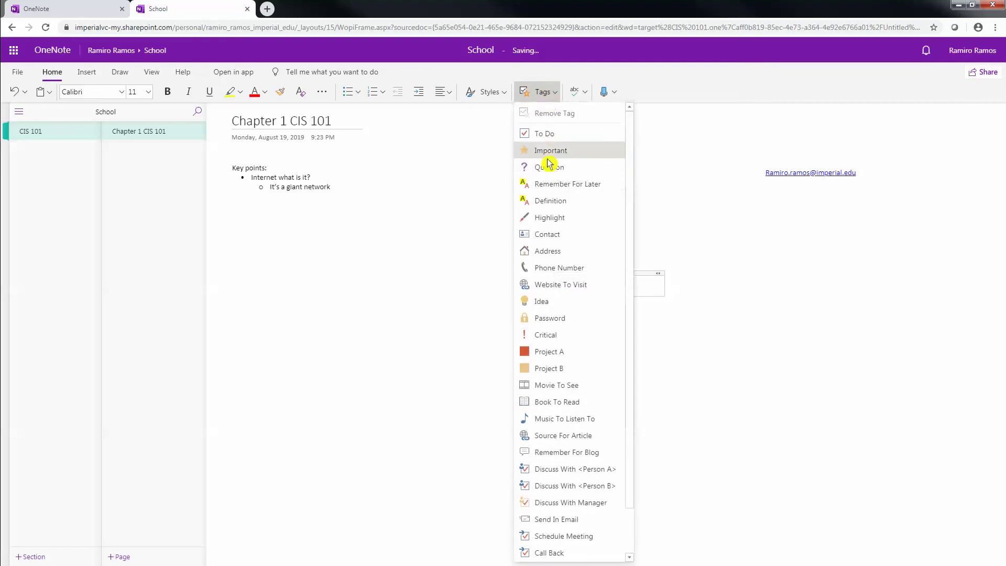
pyautogui.click(779, 254)
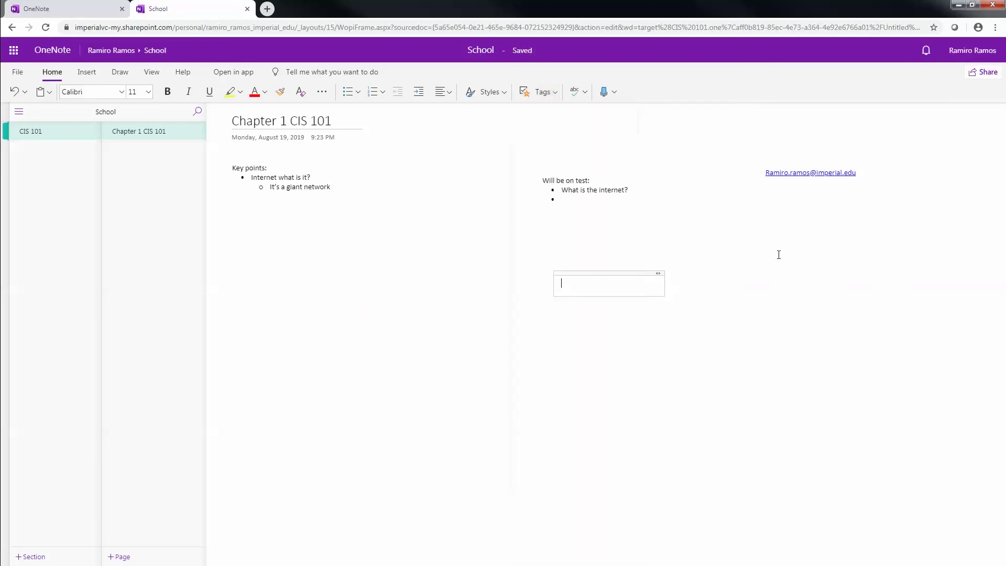
pyautogui.click(736, 241)
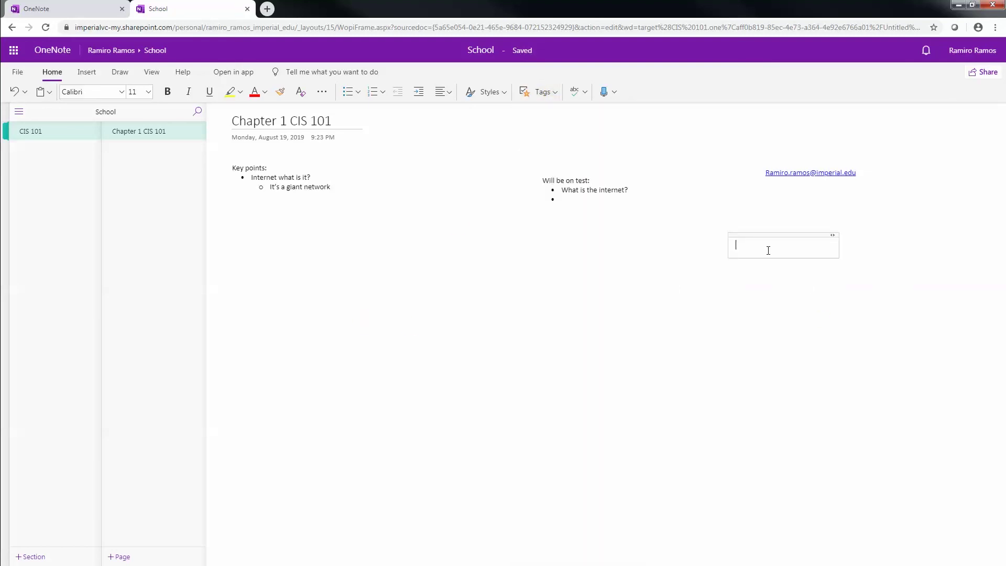
pyautogui.write('To Do List for CIS 101 Chapter 1')
pyautogui.press('Return')
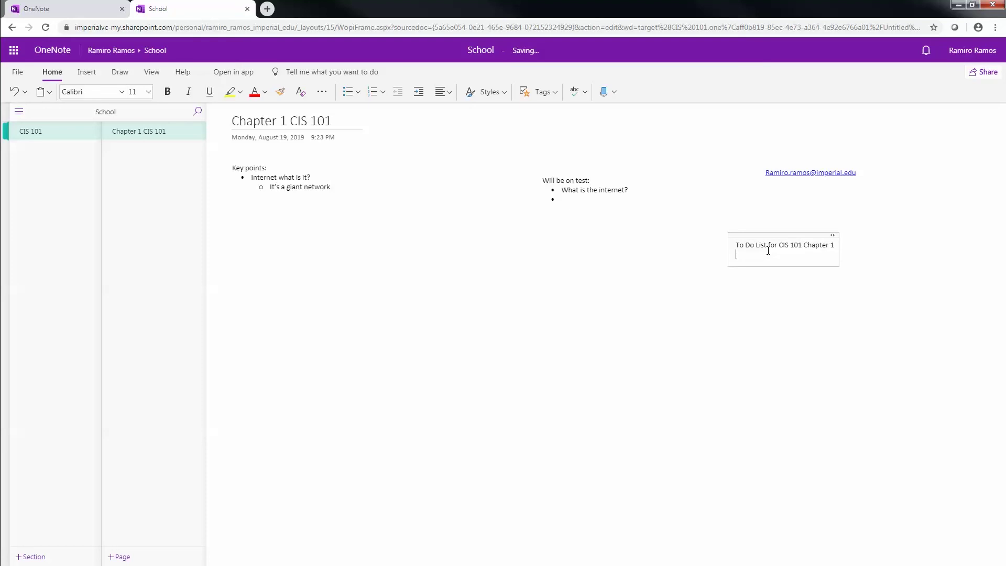
pyautogui.click(543, 92)
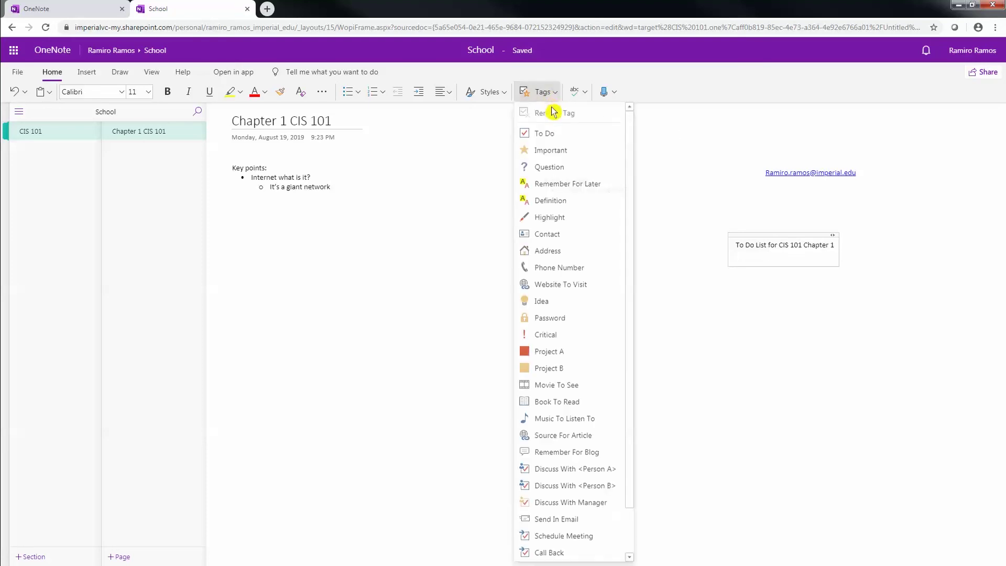
# Add To Do checkbox items 'Read page 31 – 45' and 'Buy Scantrons'
pyautogui.click(539, 137)
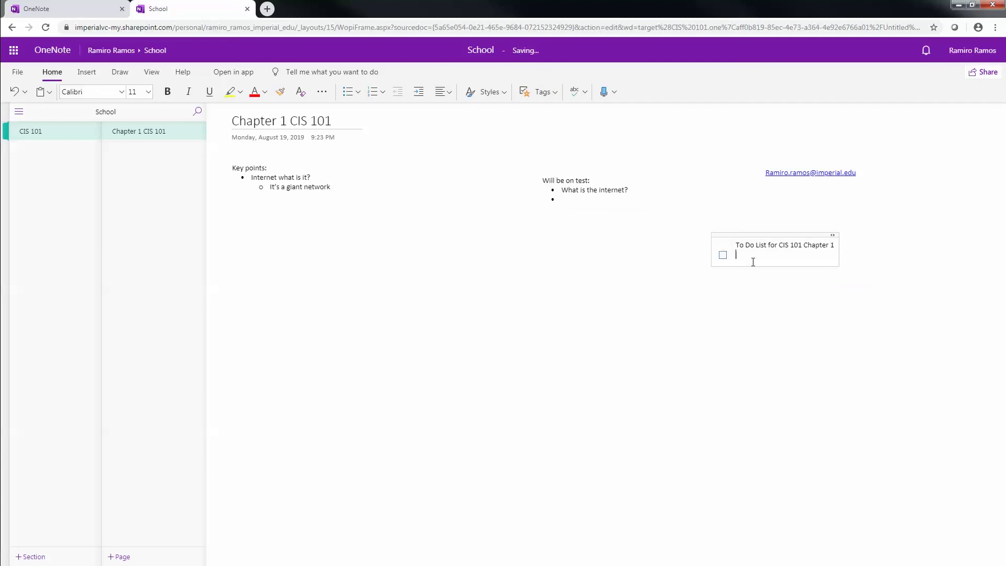
pyautogui.write('Read page 31 - 45')
pyautogui.press('Return')
pyautogui.write('Buy Shan Trons')
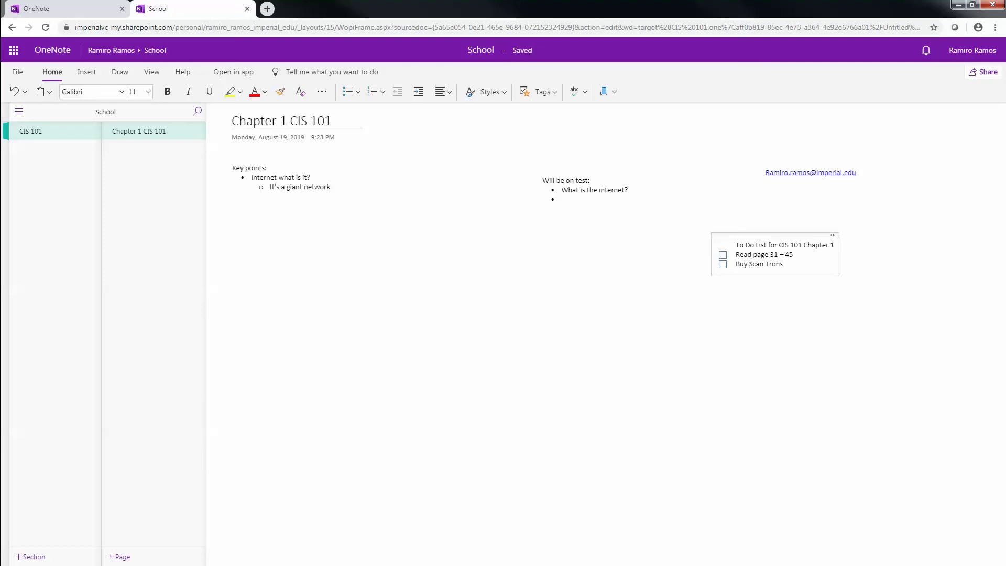
pyautogui.press('BackSpace')
pyautogui.press('BackSpace')
pyautogui.press('BackSpace')
pyautogui.press('BackSpace')
pyautogui.press('BackSpace')
pyautogui.press('BackSpace')
pyautogui.write('trons')
pyautogui.press('Return')
# Below a blank line, add the 'Personal To' heading followed by a new checkbox line
pyautogui.press('BackSpace')
pyautogui.press('BackSpace')
pyautogui.press('Return')
pyautogui.press('Return')
pyautogui.press('Return')
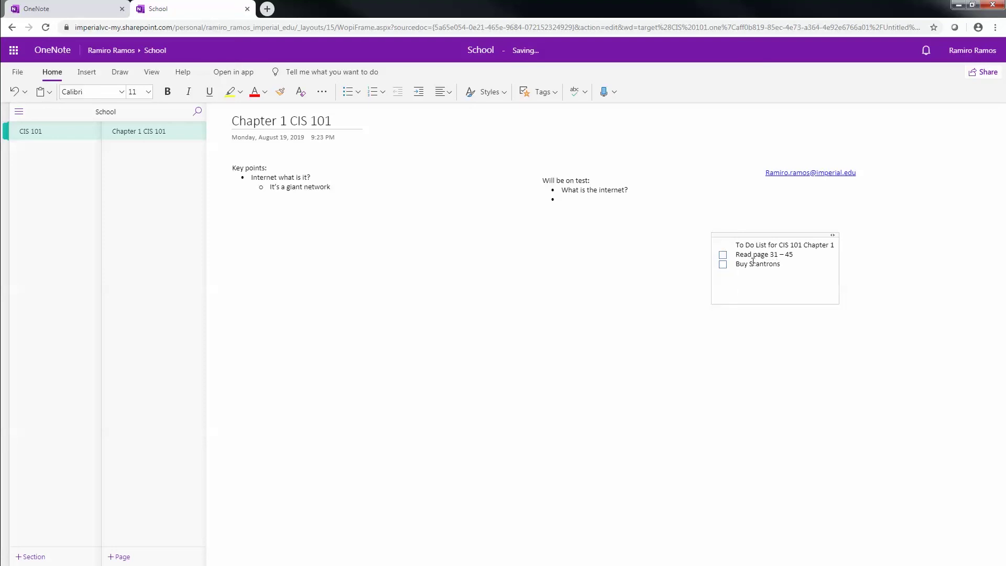
pyautogui.write('Personal To D')
pyautogui.press('BackSpace')
pyautogui.press('Return')
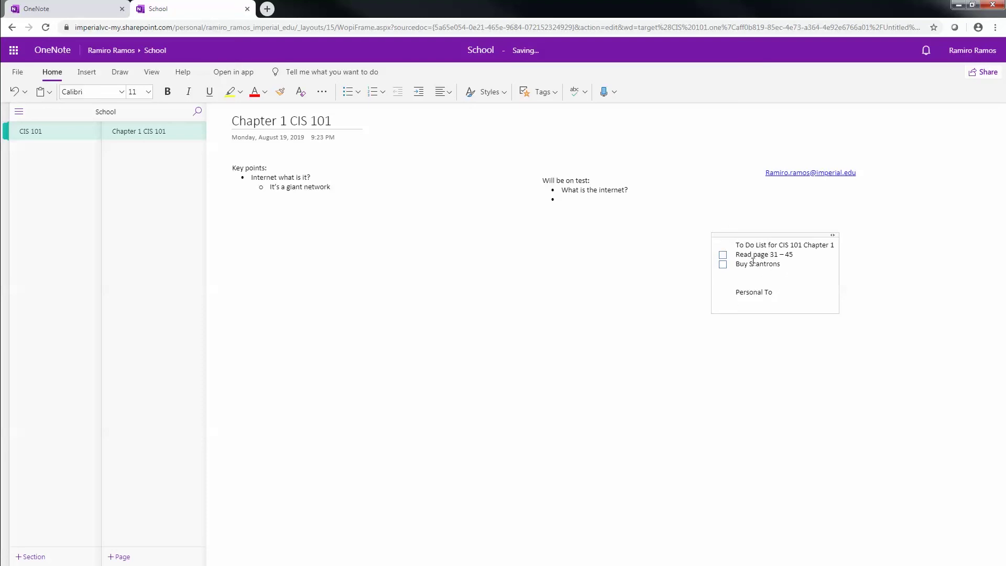
pyautogui.hotkey('ctrl', '1')
# Clear the mistyped text and restore the empty checkbox line under Personal To
pyautogui.click(554, 95)
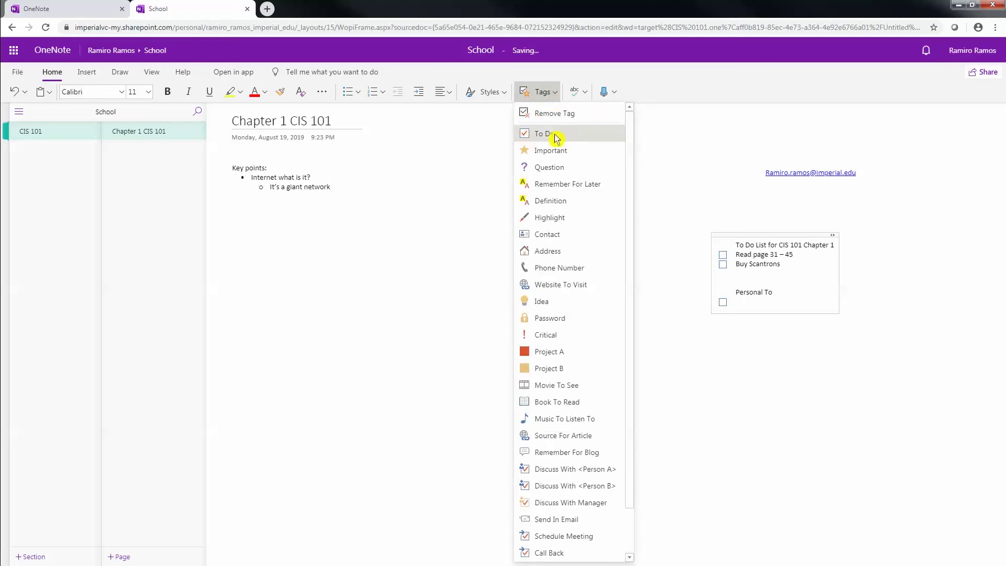
pyautogui.click(760, 302)
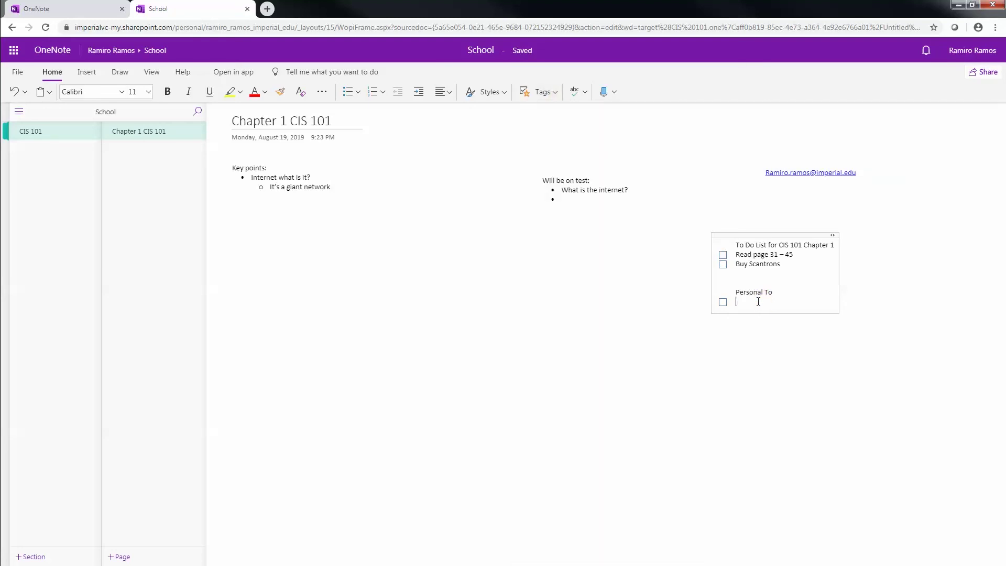
pyautogui.write('Don;t')
pyautogui.press('BackSpace')
pyautogui.press('BackSpace')
pyautogui.press('BackSpace')
pyautogui.press('BackSpace')
pyautogui.press('BackSpace')
pyautogui.press('BackSpace')
pyautogui.press('BackSpace')
pyautogui.hotkey('ctrl', 'z')
# Add checkbox items 'Walk dog when I get home' and 'Turn in Bio assignment', then place an empty note to the right
pyautogui.write('Walk dog when I get home')
pyautogui.press('Return')
pyautogui.write('Turn')
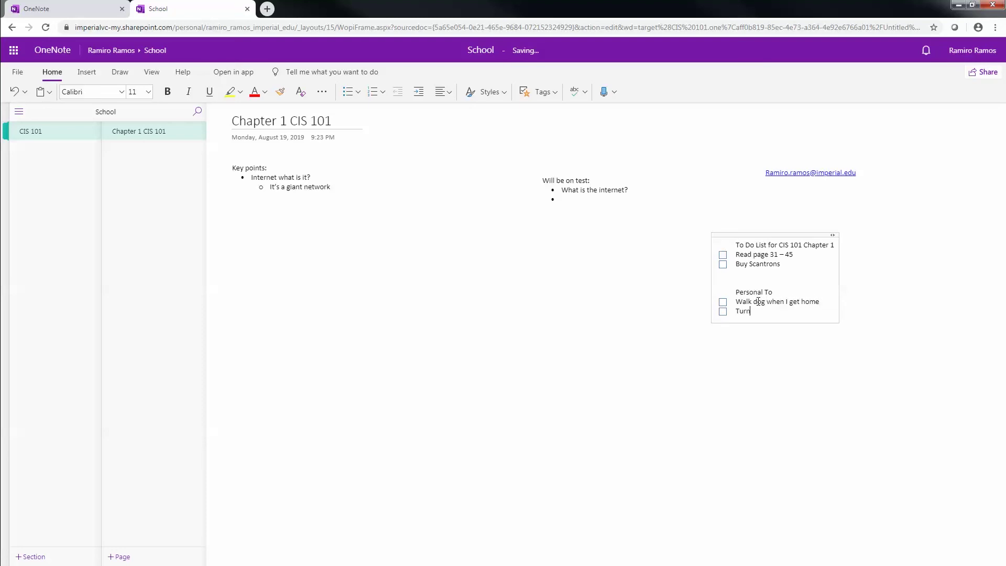
pyautogui.write(' in Bio assignment')
pyautogui.click(885, 297)
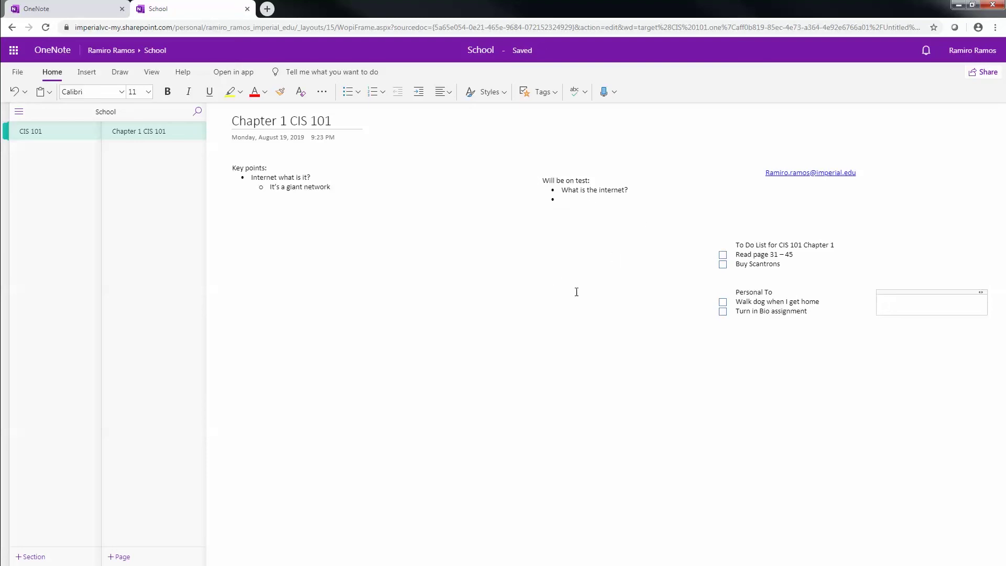
pyautogui.moveTo(883, 292); pyautogui.dragTo(900, 267)
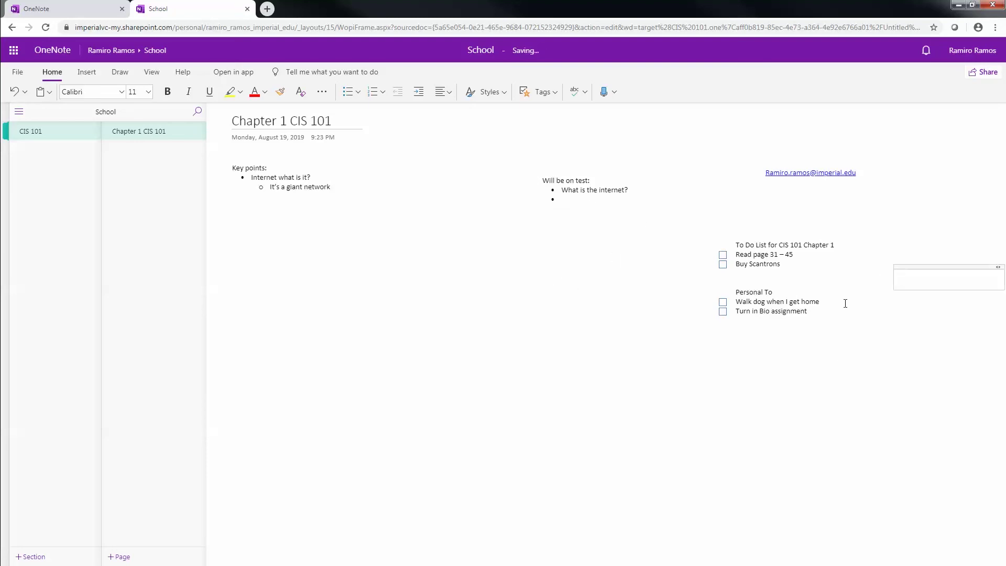